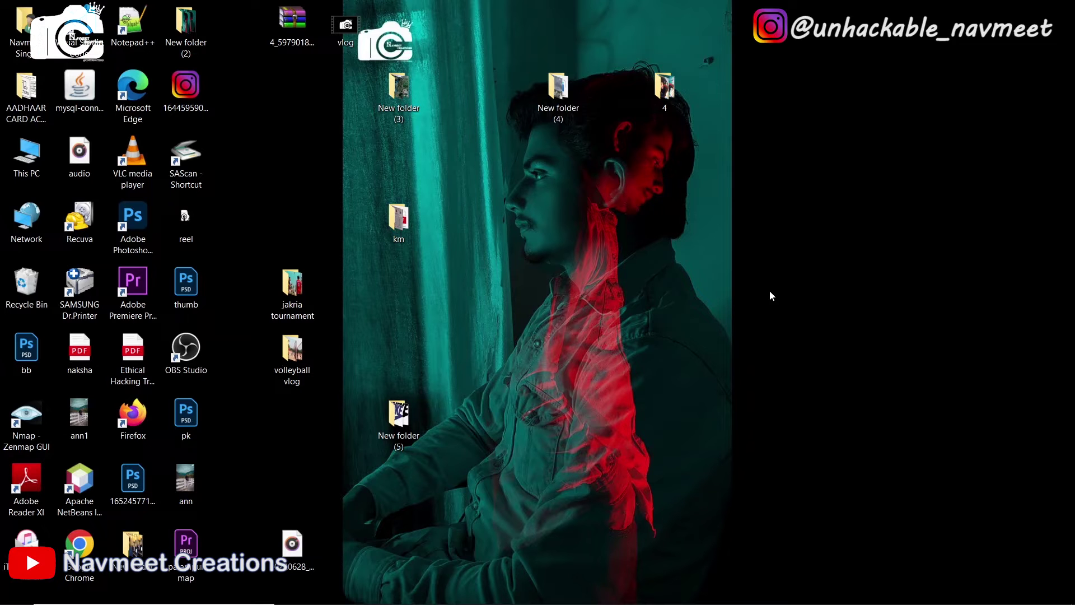
Step: Open the photo of the man in the blue t-shirt in Photoshop
double_click(400, 417)
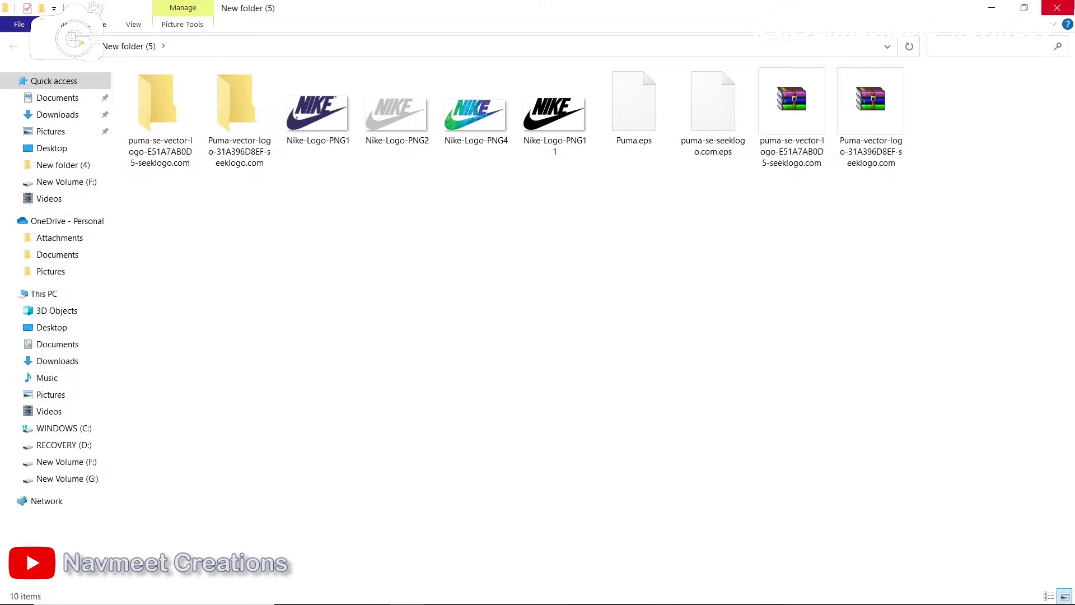
click(1057, 8)
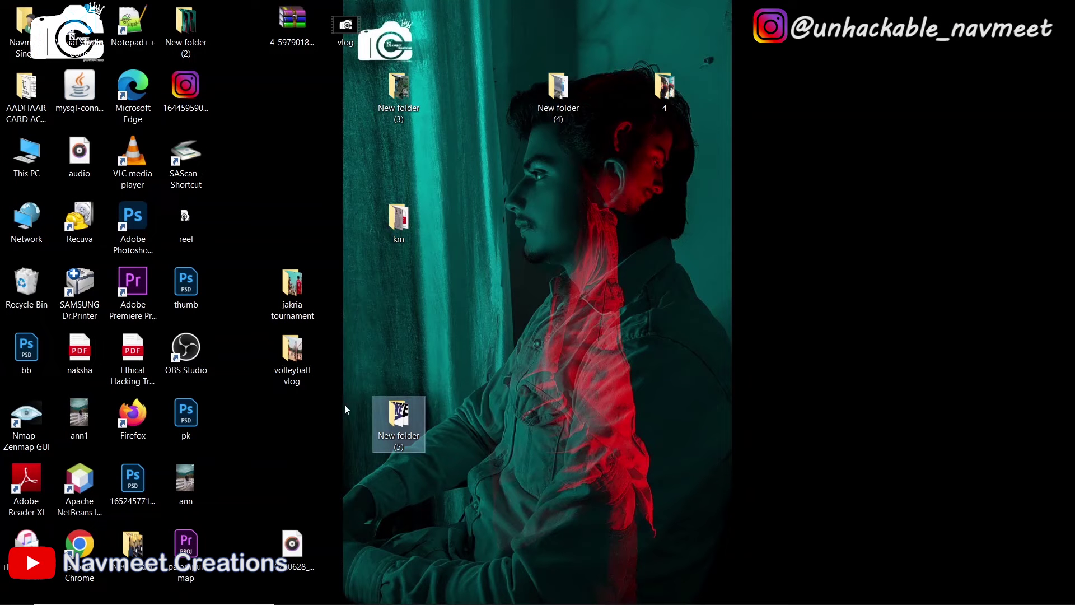
mouse_move(133, 479)
mouse_down()
mouse_move(651, 598)
mouse_move(612, 600)
mouse_move(430, 393)
mouse_up()
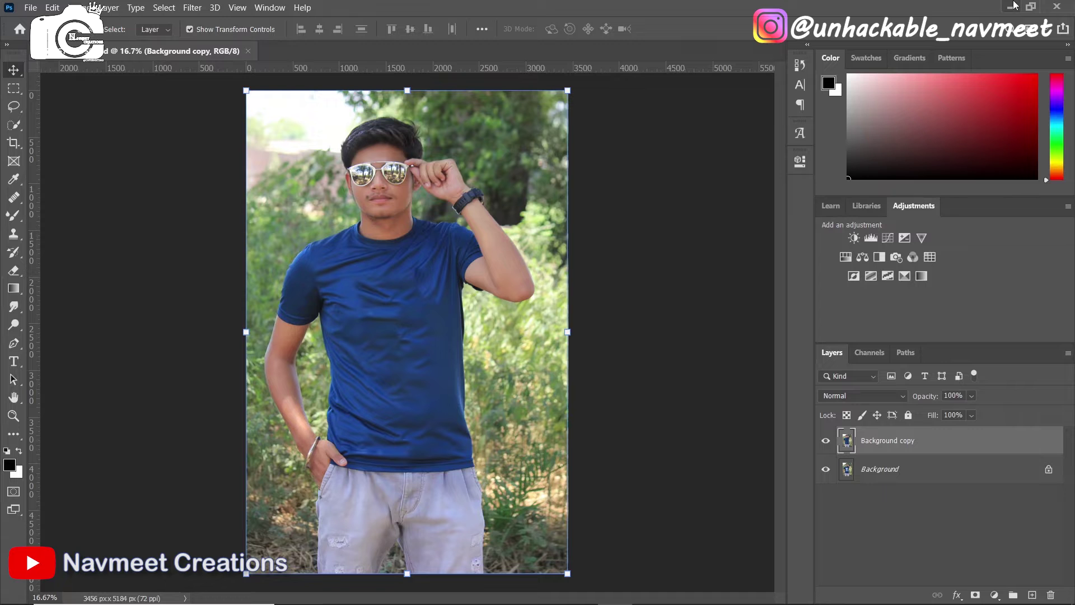
Step: Fit the whole photo on screen with the Zoom tool
key(z)
right_click(457, 164)
click(482, 171)
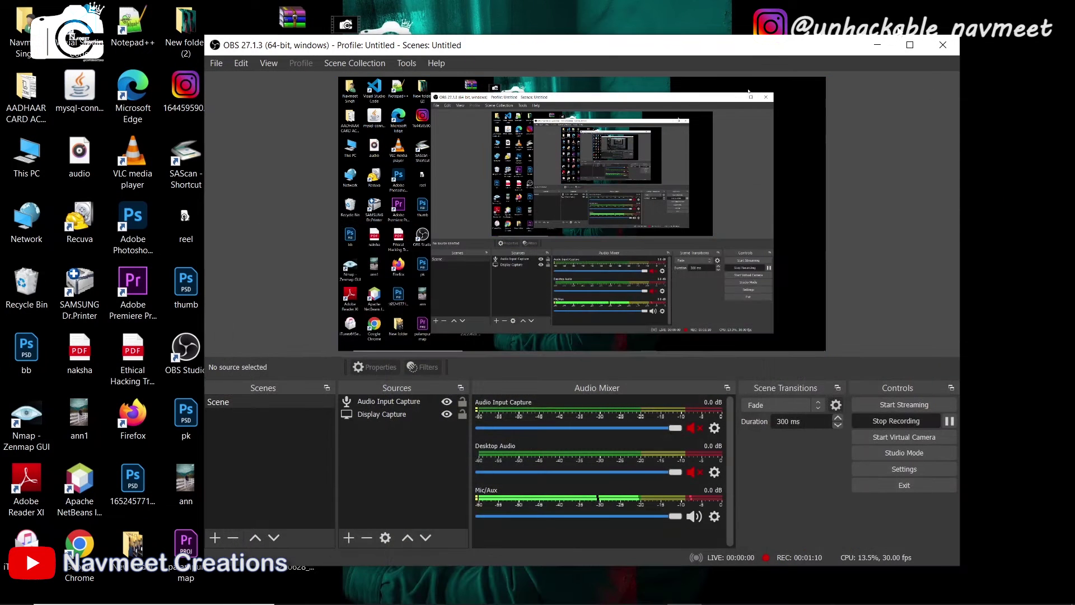
Step: Drag Nike-Logo-PNG11 from New folder (5) onto the photo as a new layer
click(877, 45)
double_click(391, 425)
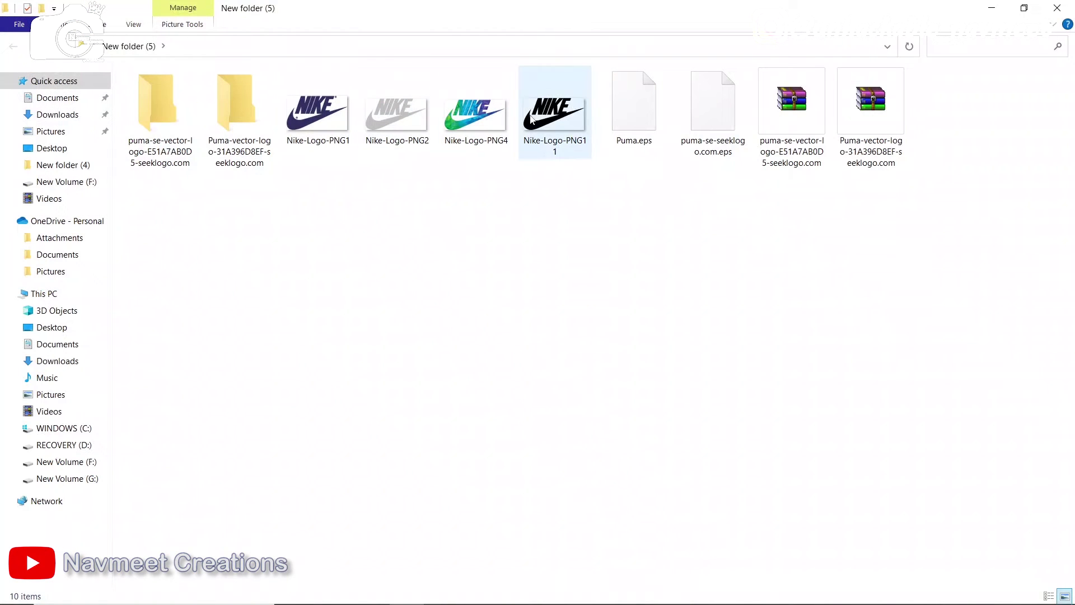
click(532, 118)
drag(566, 97, 699, 588)
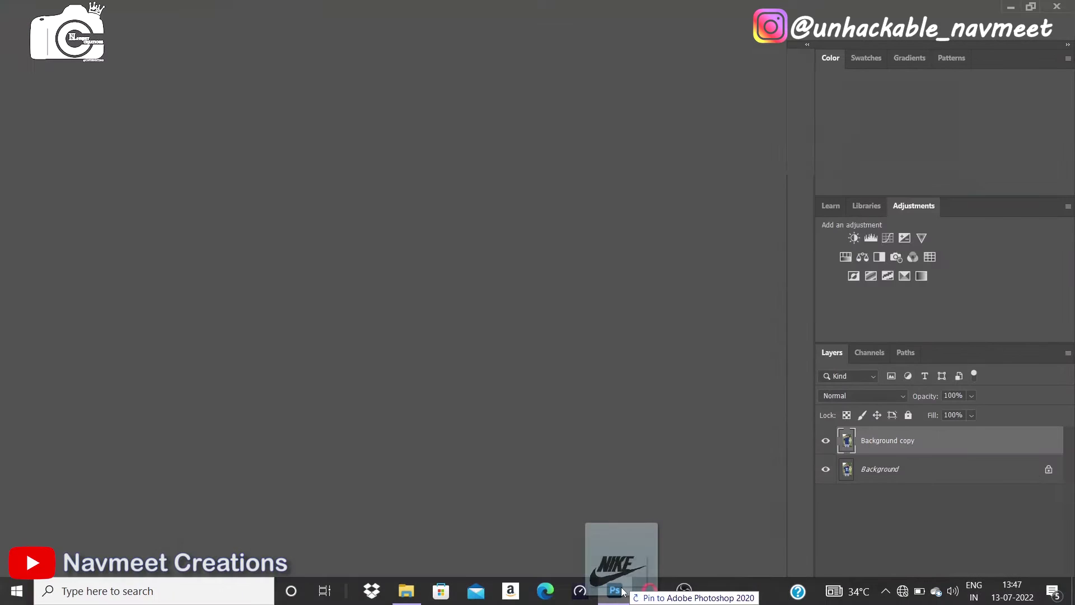
drag(700, 583, 489, 404)
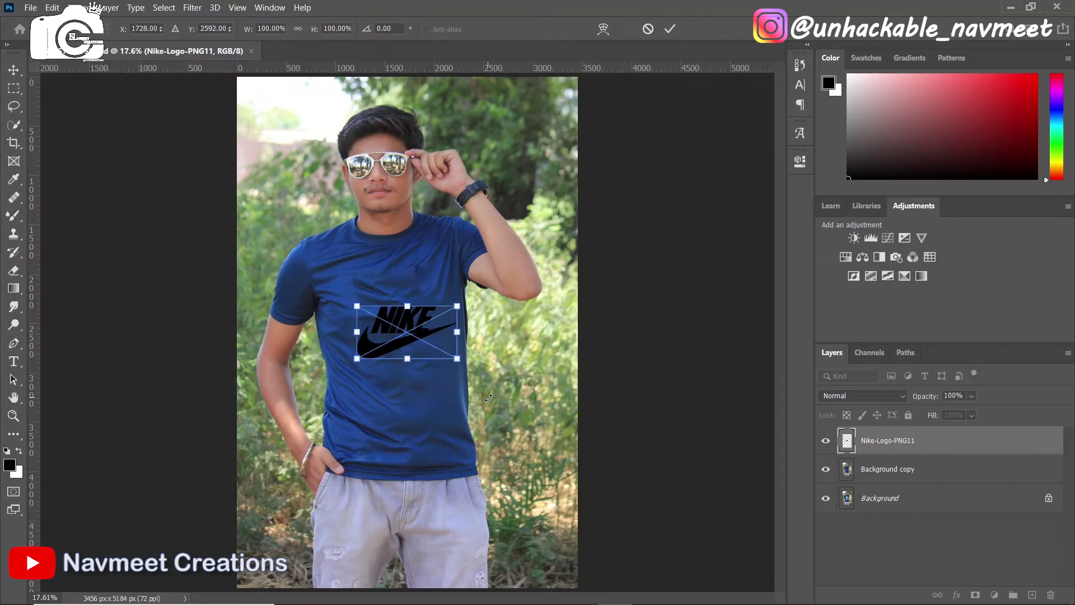
Step: Move the Nike logo onto the shirt's chest and enlarge it
drag(411, 325, 398, 313)
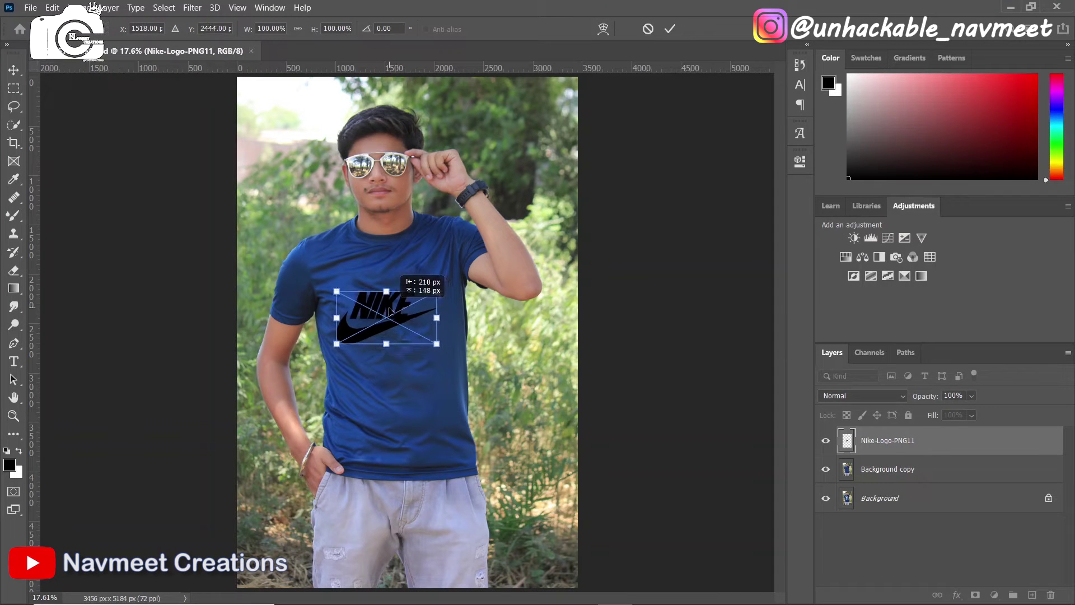
mouse_move(446, 345)
mouse_down()
mouse_move(456, 358)
mouse_move(454, 347)
mouse_up()
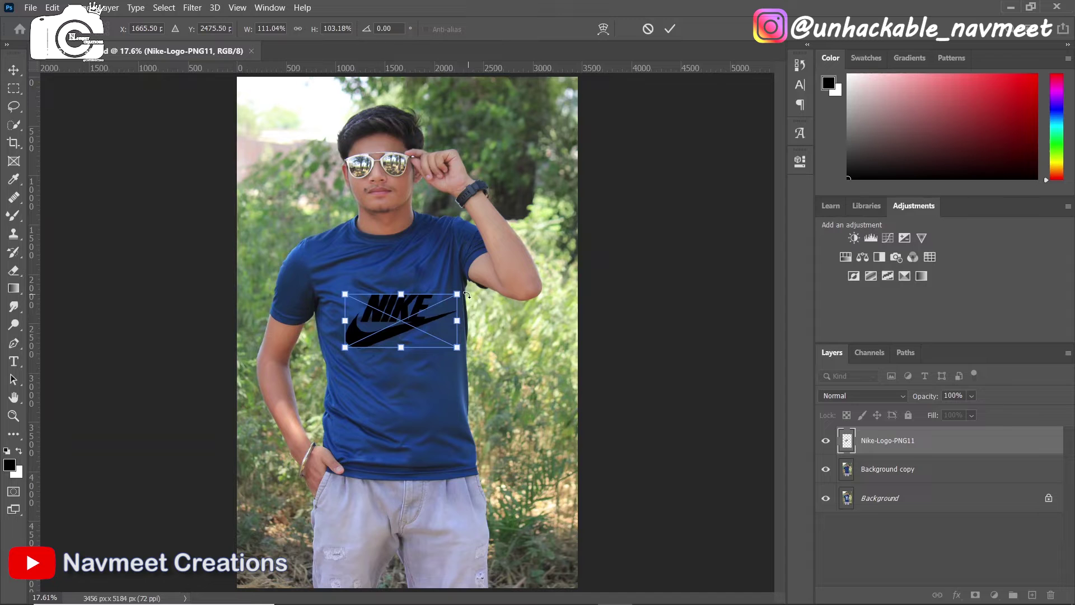
drag(461, 295, 432, 304)
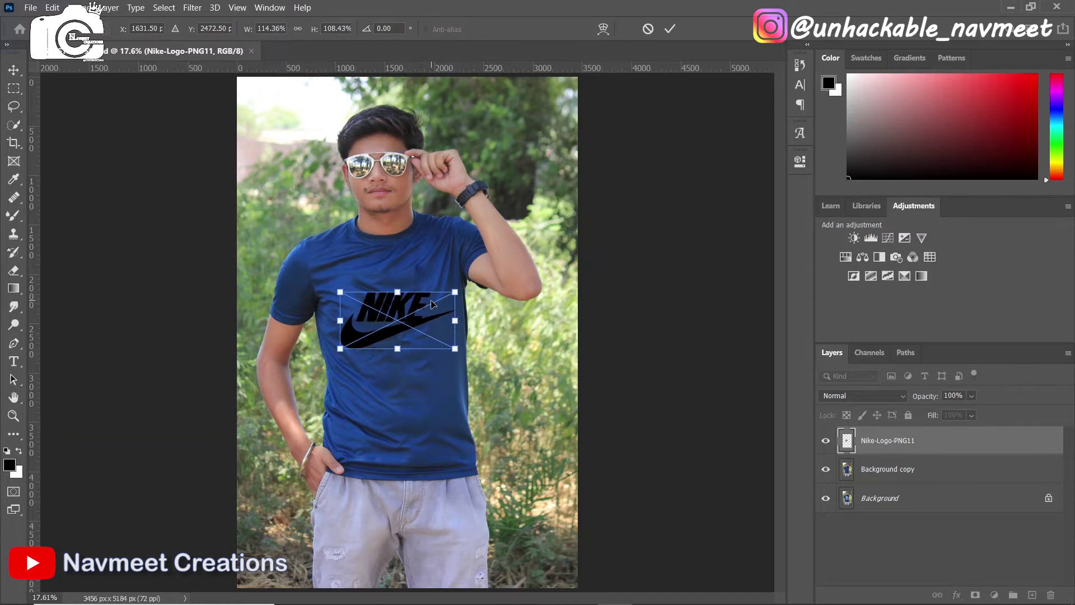
Step: Distort the logo's top-right corner upward to tilt it, then commit the transform
right_click(431, 304)
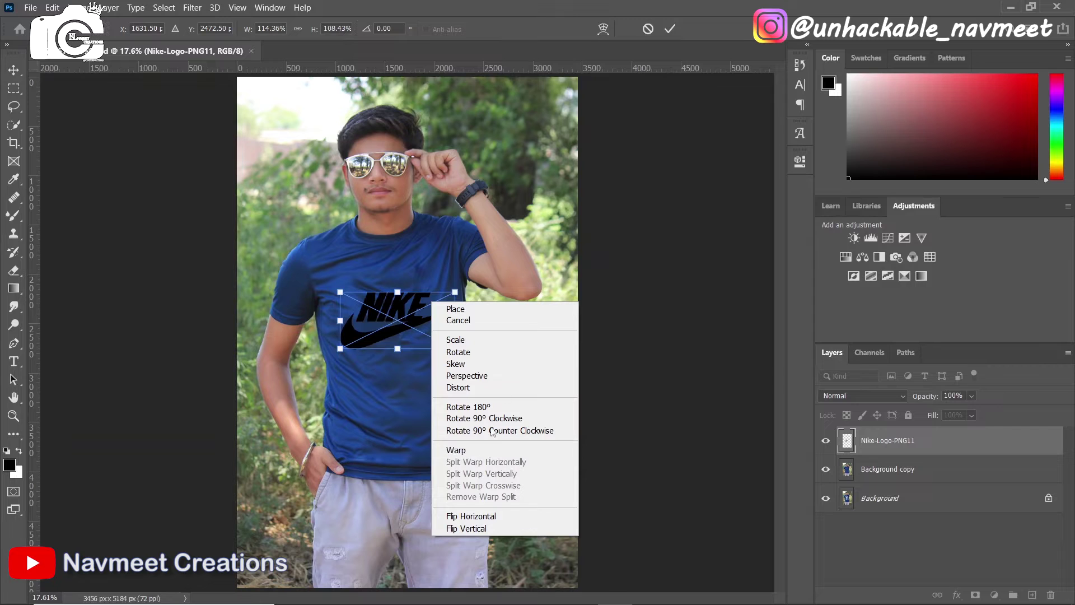
click(488, 387)
drag(455, 295, 456, 287)
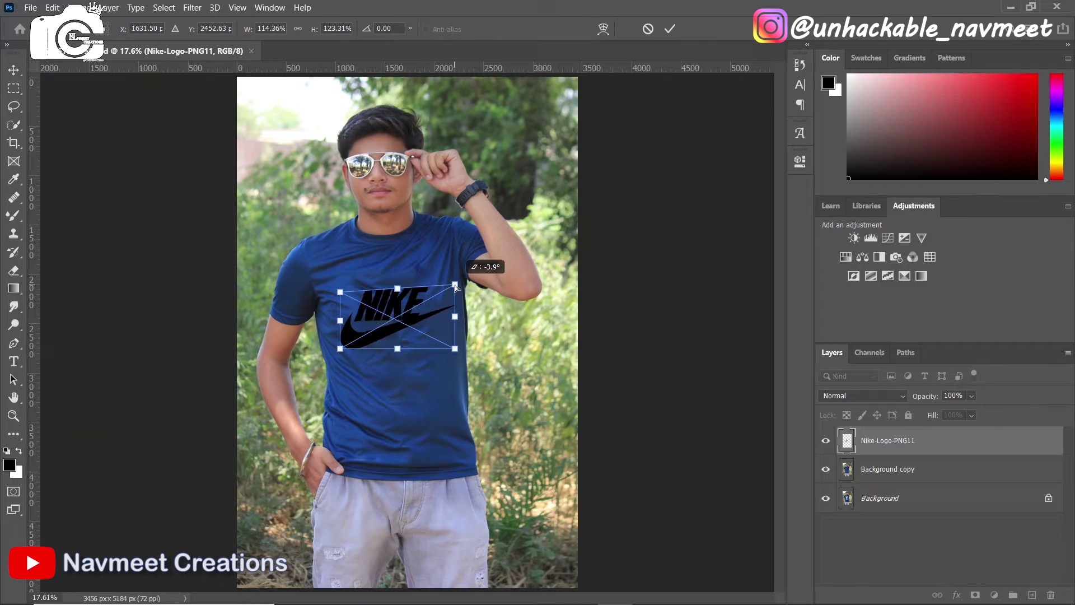
click(675, 29)
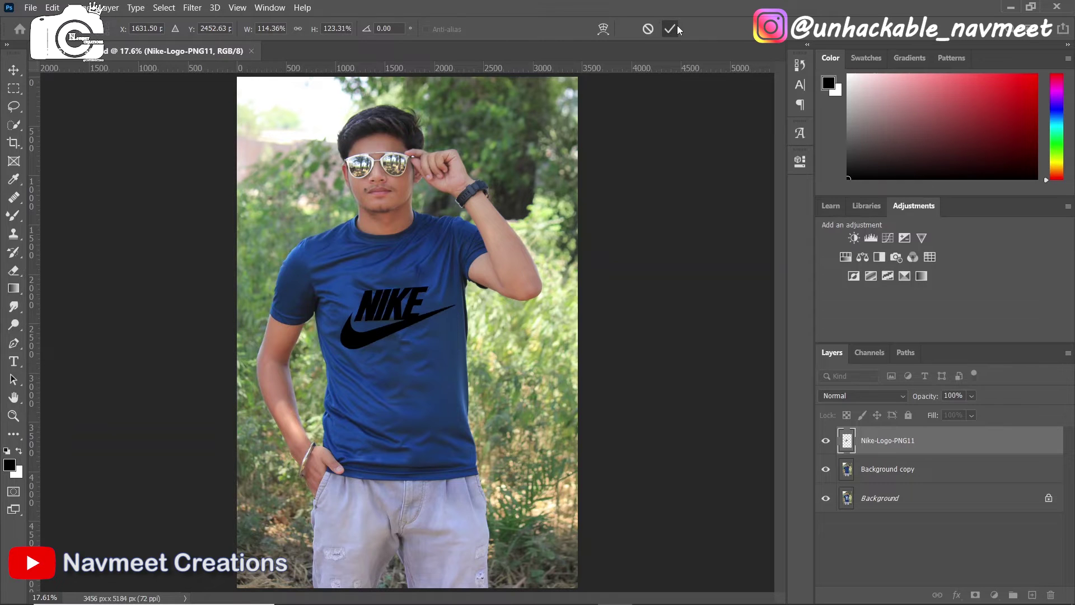
key(z)
click(476, 165)
Step: Open Blending Options for the Nike-Logo-PNG11 layer from its right-click menu
alt+click(426, 207)
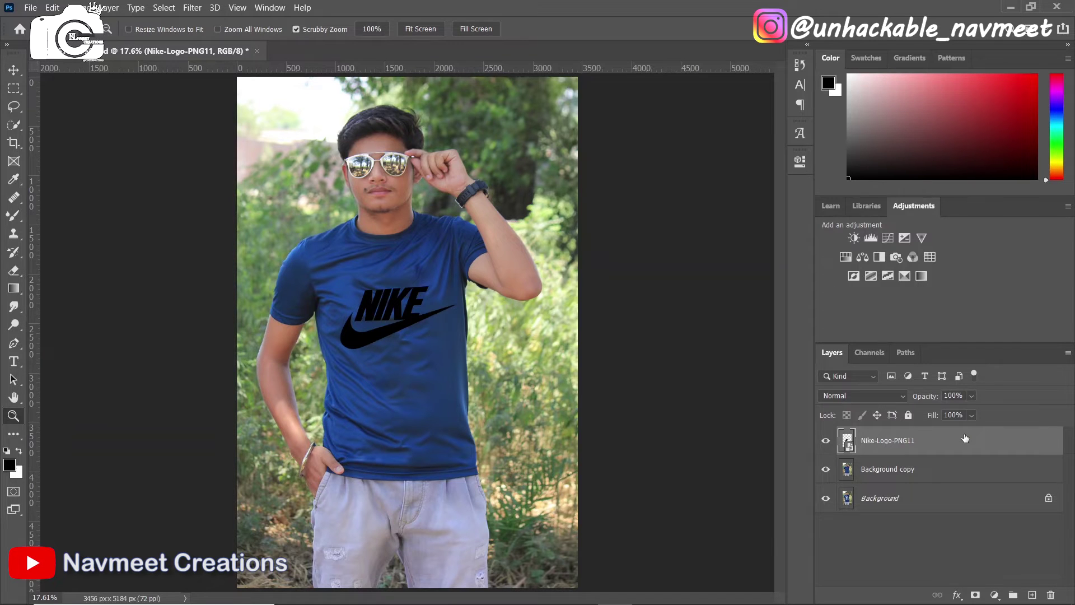
double_click(965, 438)
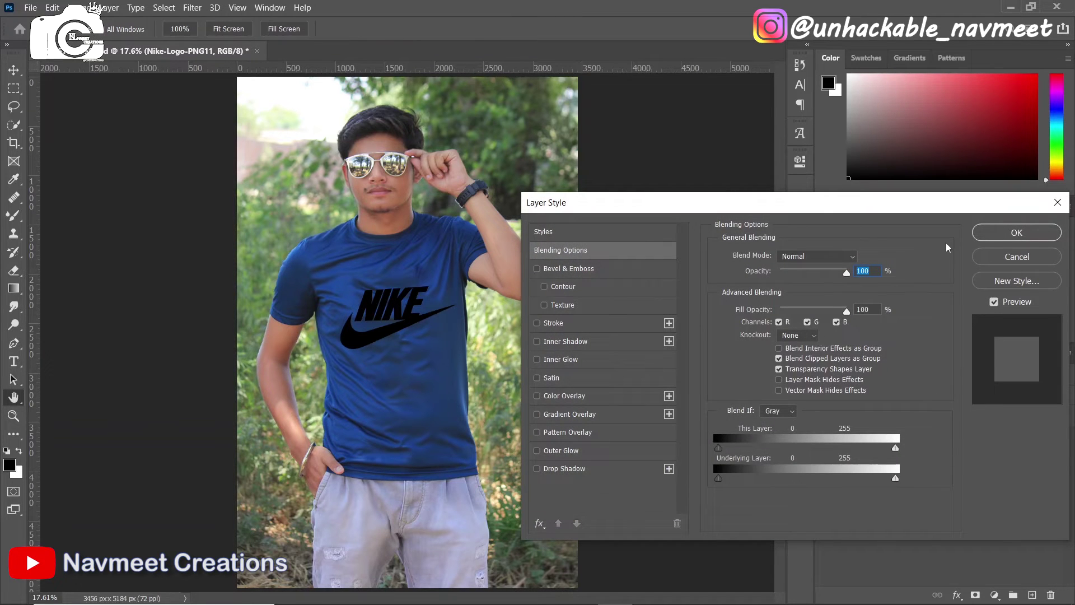
click(998, 258)
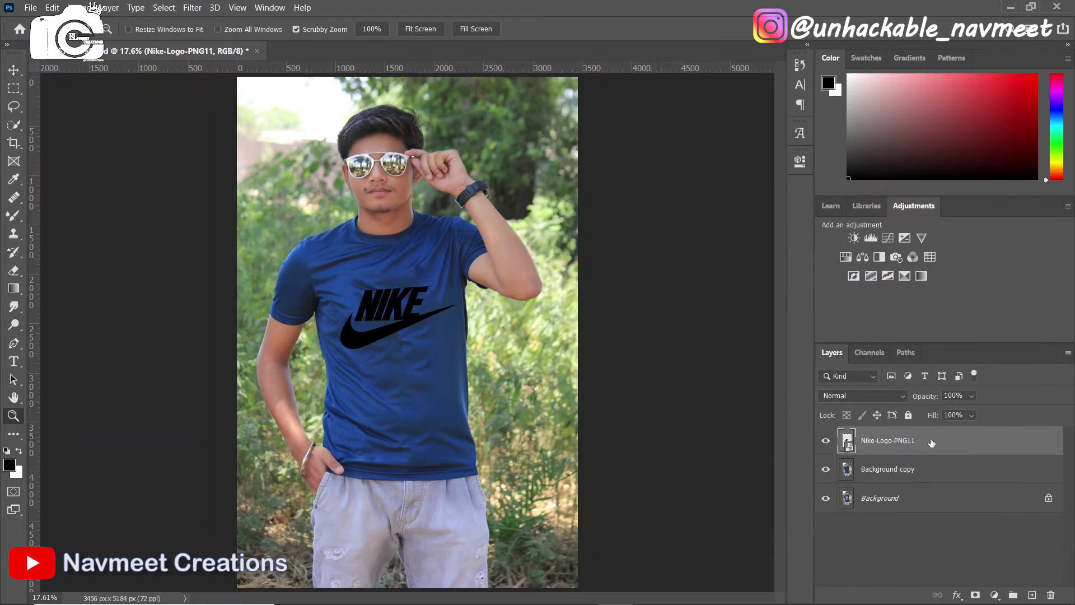
right_click(931, 443)
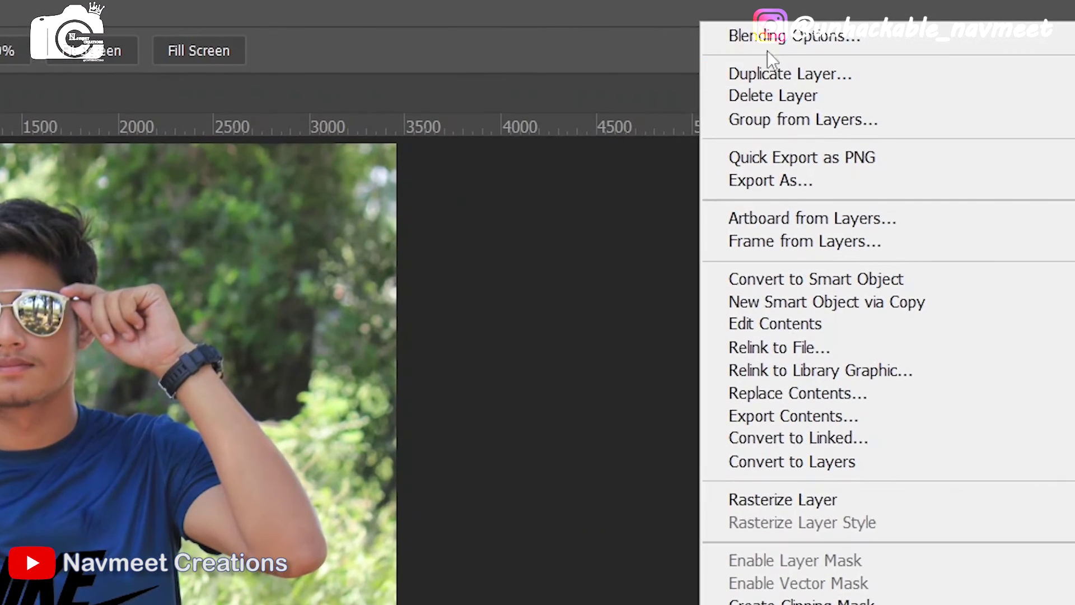
click(776, 37)
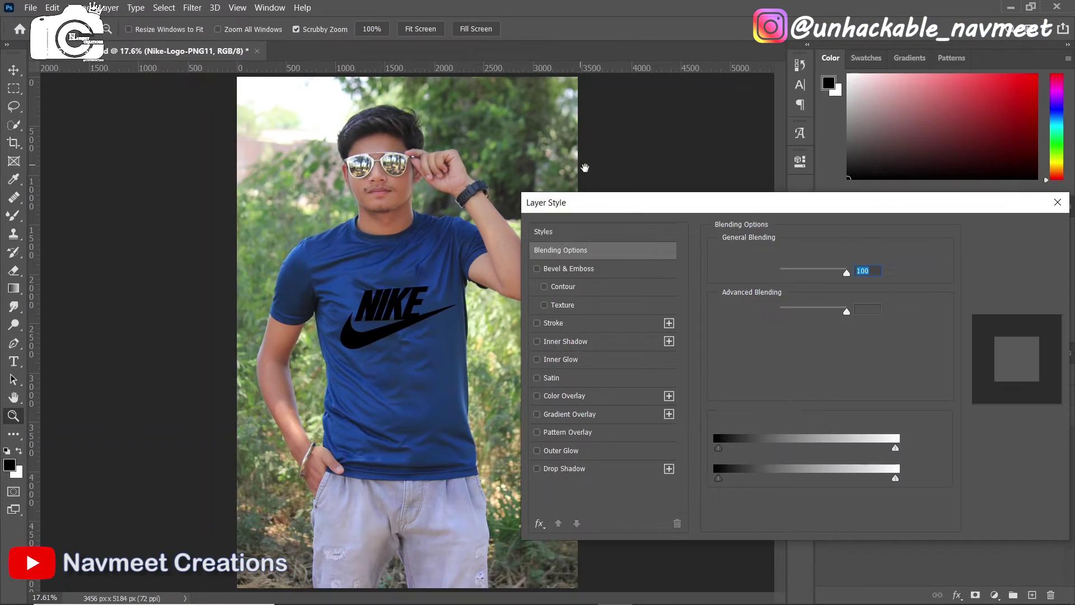
Step: Split the Underlying Layer black Blend If slider to about 16/73 and apply
drag(630, 209, 574, 81)
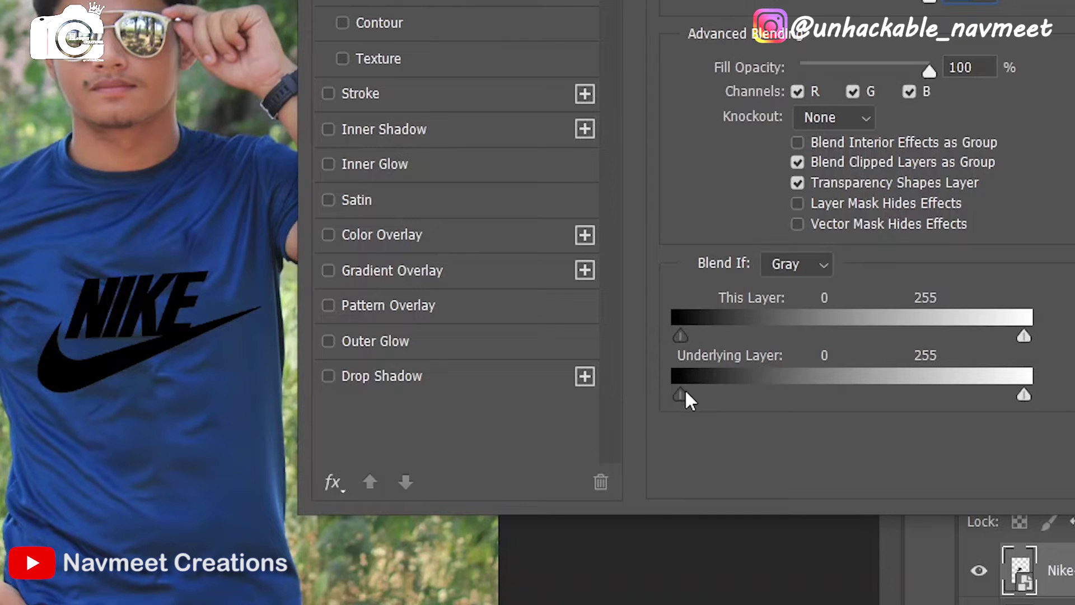
mouse_move(682, 392)
mouse_down()
mouse_move(781, 388)
mouse_move(771, 385)
mouse_up()
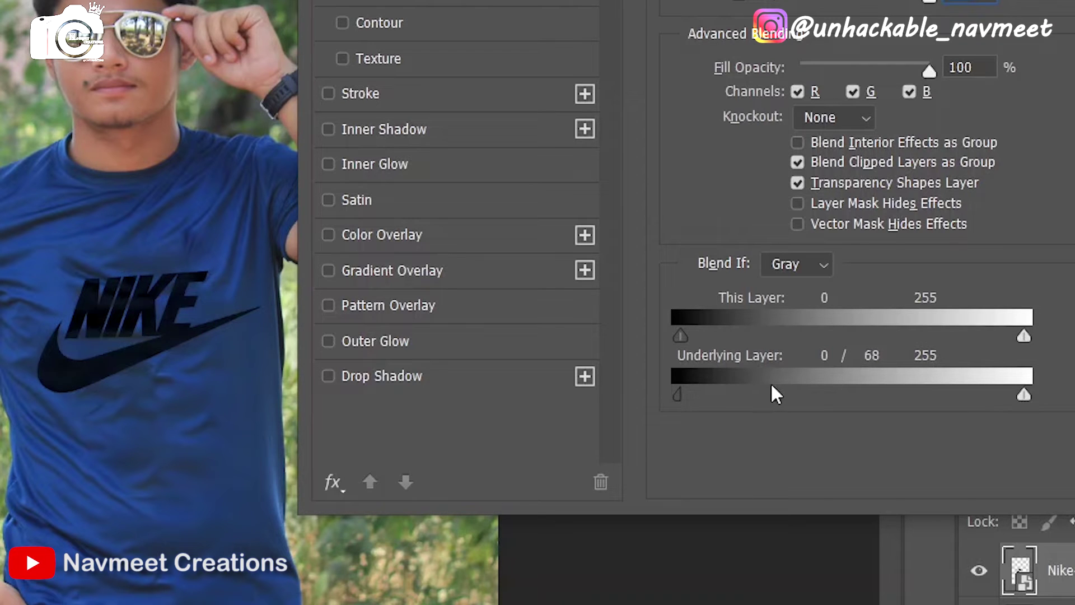
drag(772, 392, 781, 392)
mouse_move(674, 391)
mouse_down()
mouse_move(703, 395)
mouse_move(681, 394)
mouse_move(695, 395)
mouse_move(677, 408)
mouse_move(630, 395)
mouse_up()
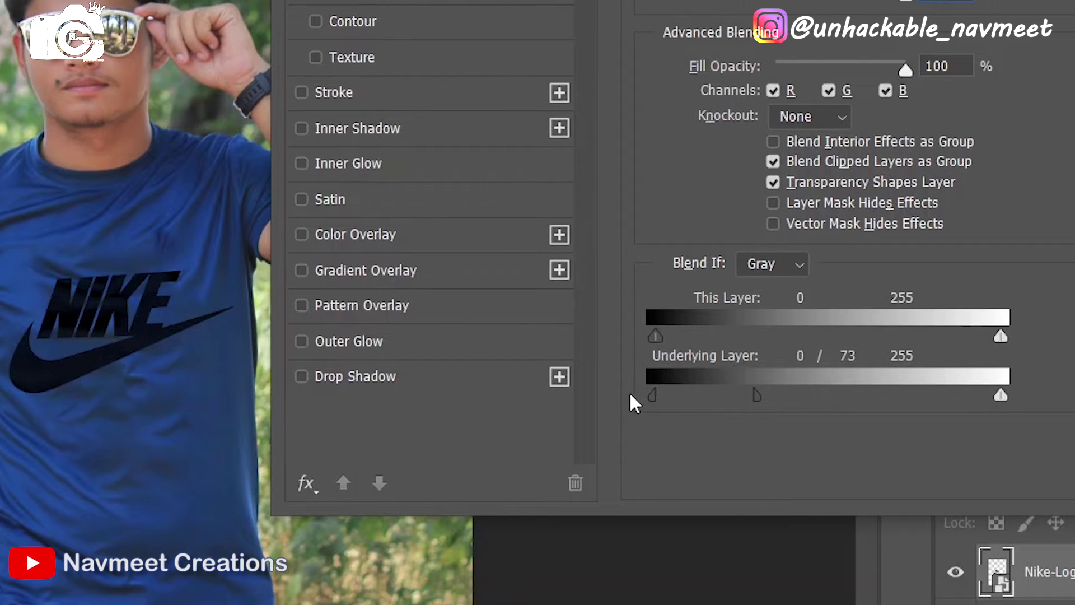
mouse_move(757, 395)
mouse_down()
mouse_move(734, 395)
mouse_move(745, 394)
mouse_up()
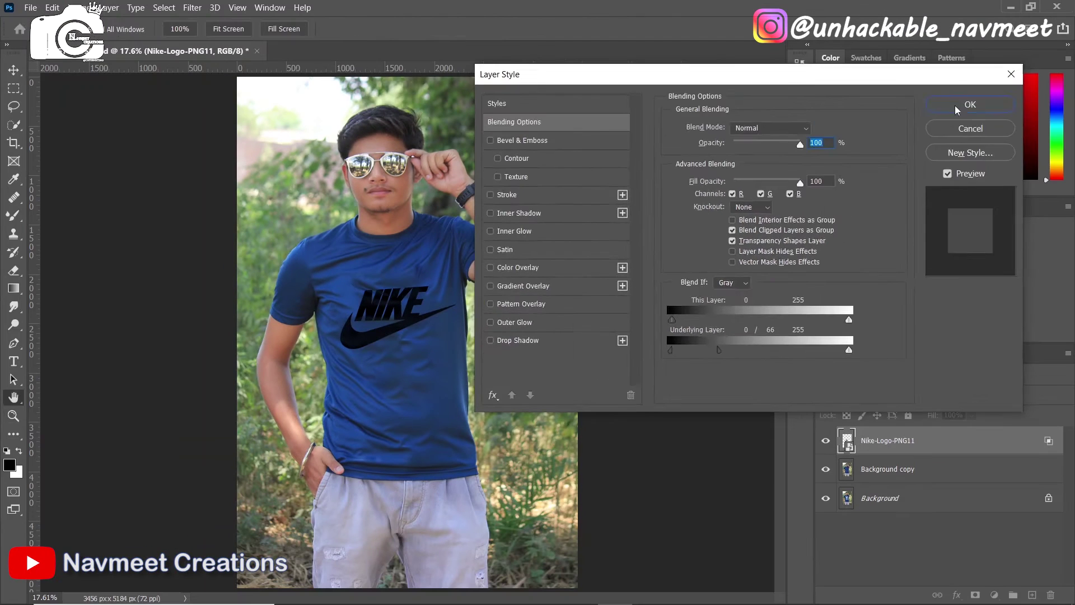
click(970, 104)
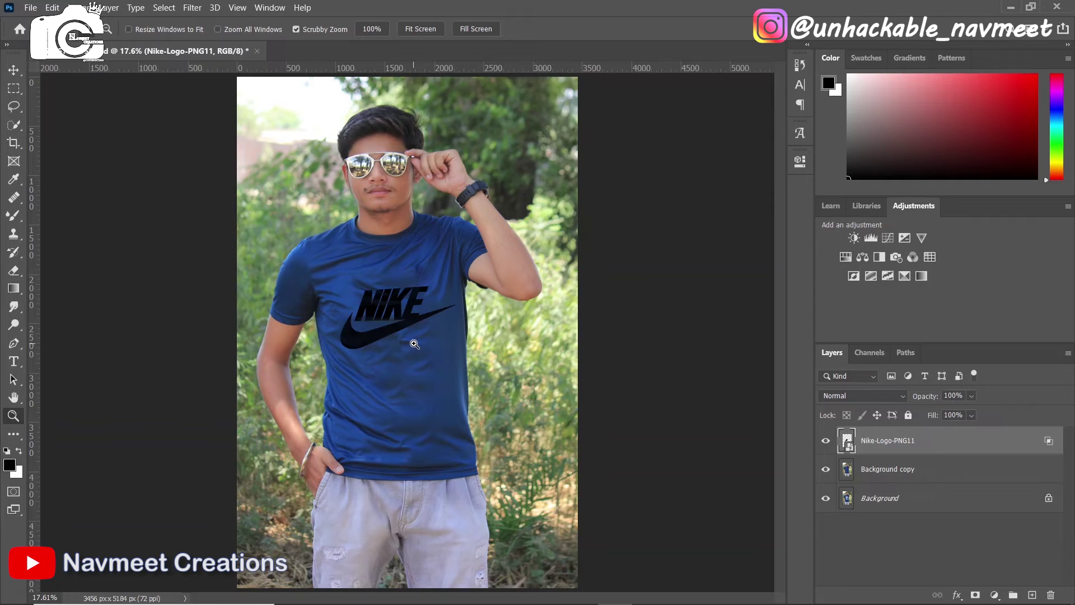
Step: Set the Nike logo layer's opacity to 91%
mouse_move(931, 399)
mouse_down()
mouse_move(911, 399)
mouse_move(975, 401)
mouse_up()
drag(932, 396, 928, 397)
key(Return)
Step: Hide the Nike layer and drag puma-se-seeklogo.com.eps into Photoshop
click(826, 442)
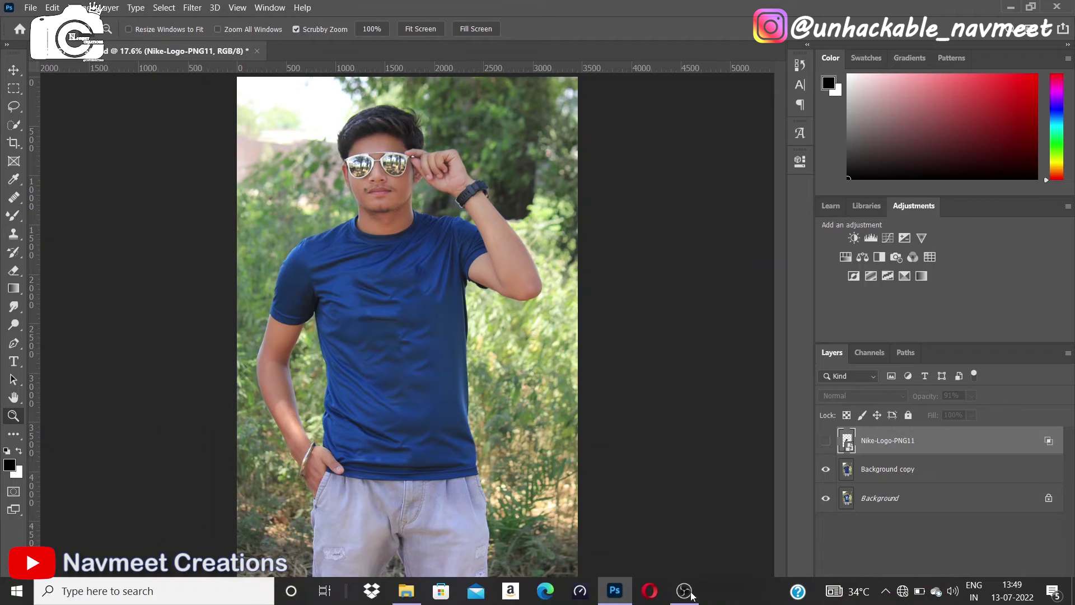
click(412, 594)
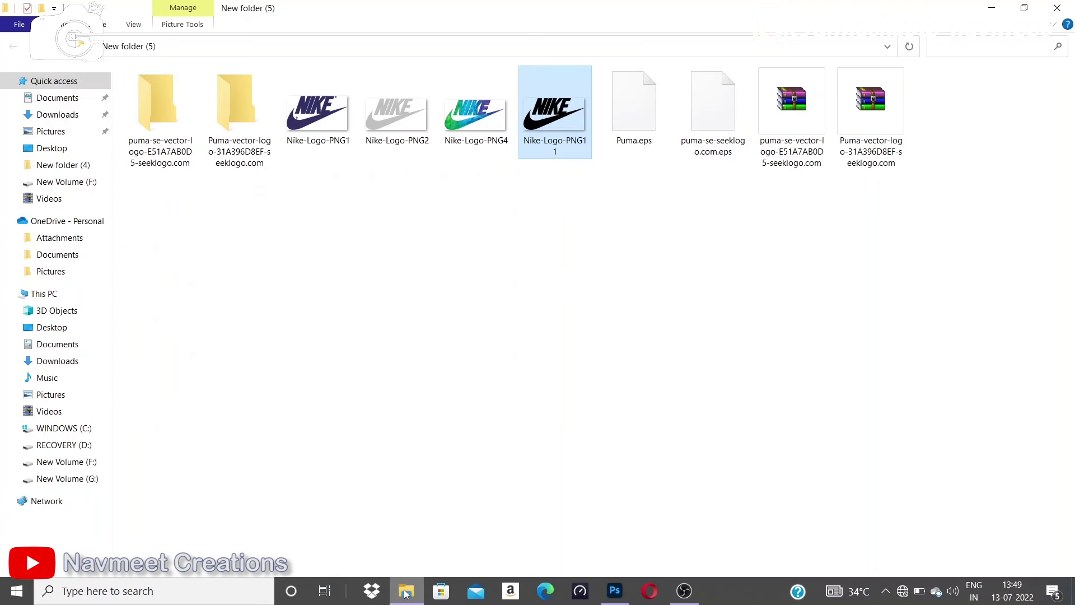
click(696, 130)
mouse_move(712, 125)
mouse_down()
mouse_move(615, 597)
mouse_move(378, 375)
mouse_up()
Step: Enlarge the Puma logo to about 524% × 556% and place it across the chest
drag(416, 342, 487, 406)
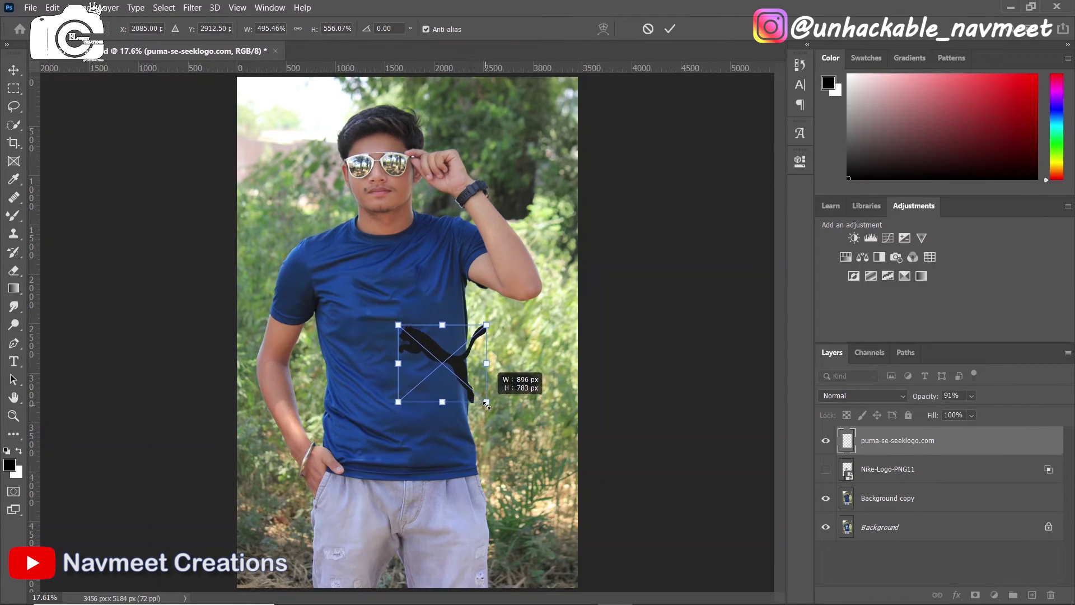
drag(453, 378, 408, 336)
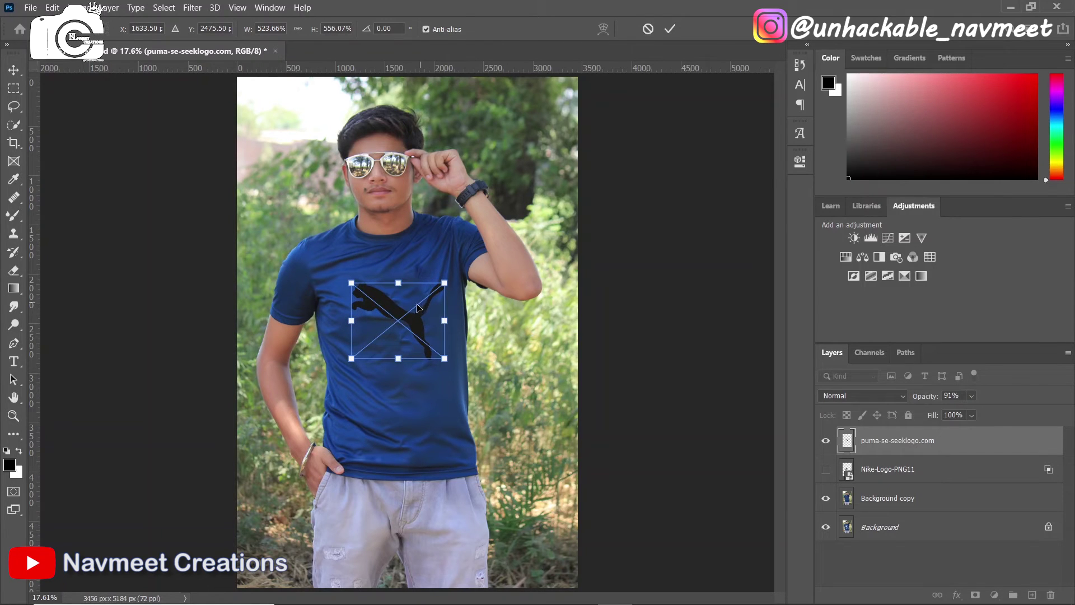
right_click(397, 318)
click(426, 320)
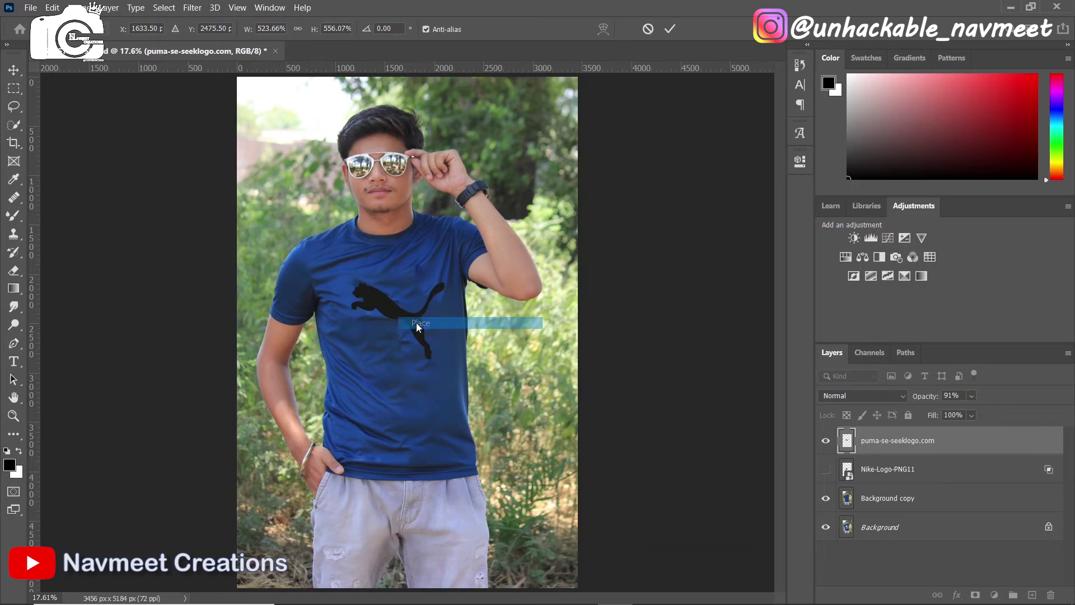
key(z)
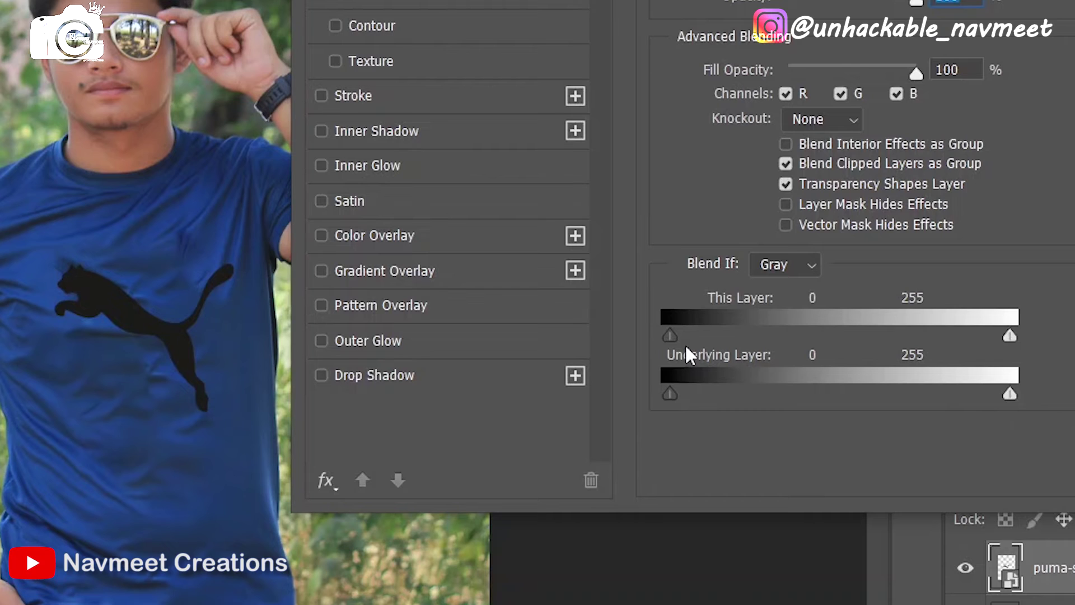
Step: Split the This Layer black Blend If slider to 0/29 and accept
drag(672, 336, 710, 345)
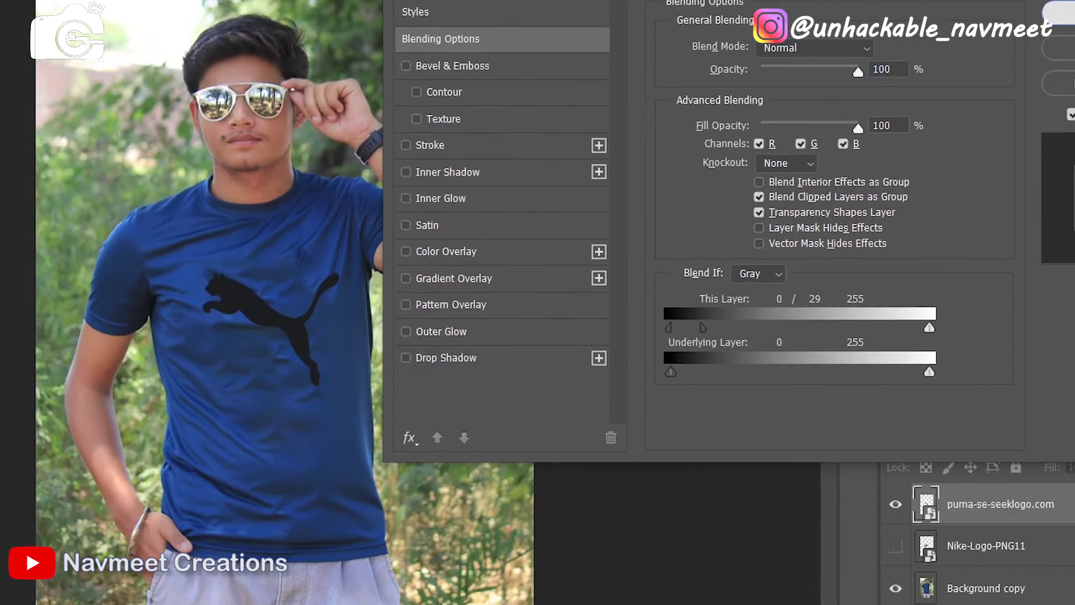
key(Return)
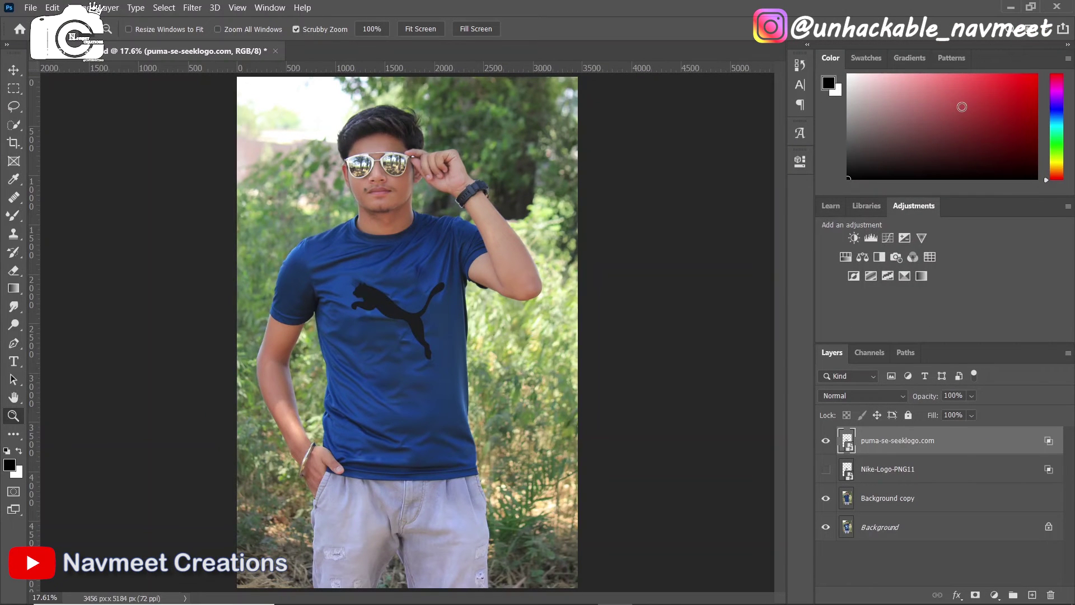
Step: Save the photo to the Desktop as JPEG 'puma' at quality 12 (Maximum)
click(30, 8)
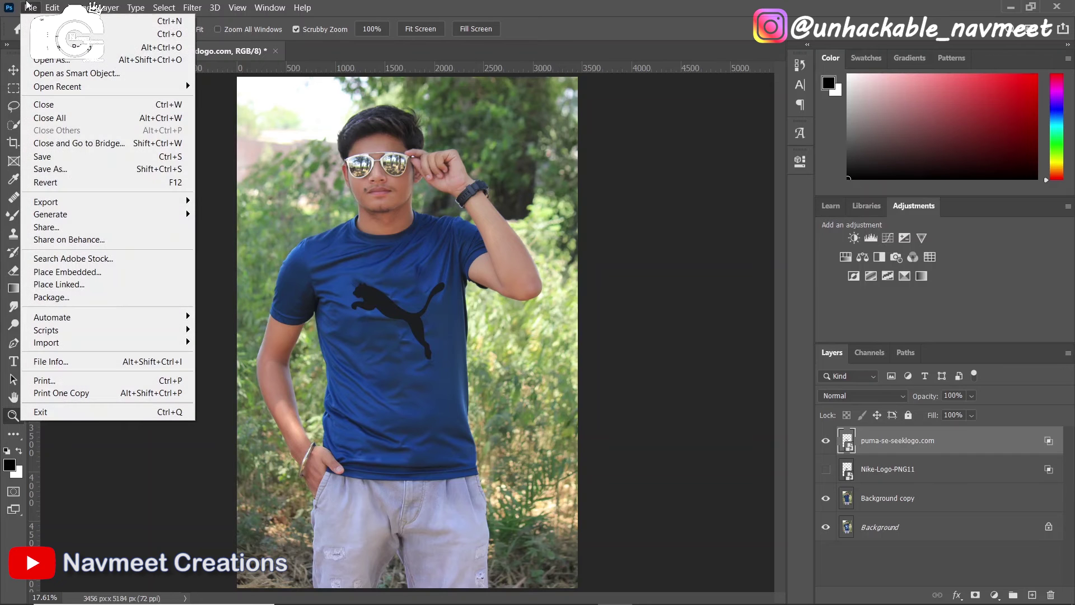
click(62, 168)
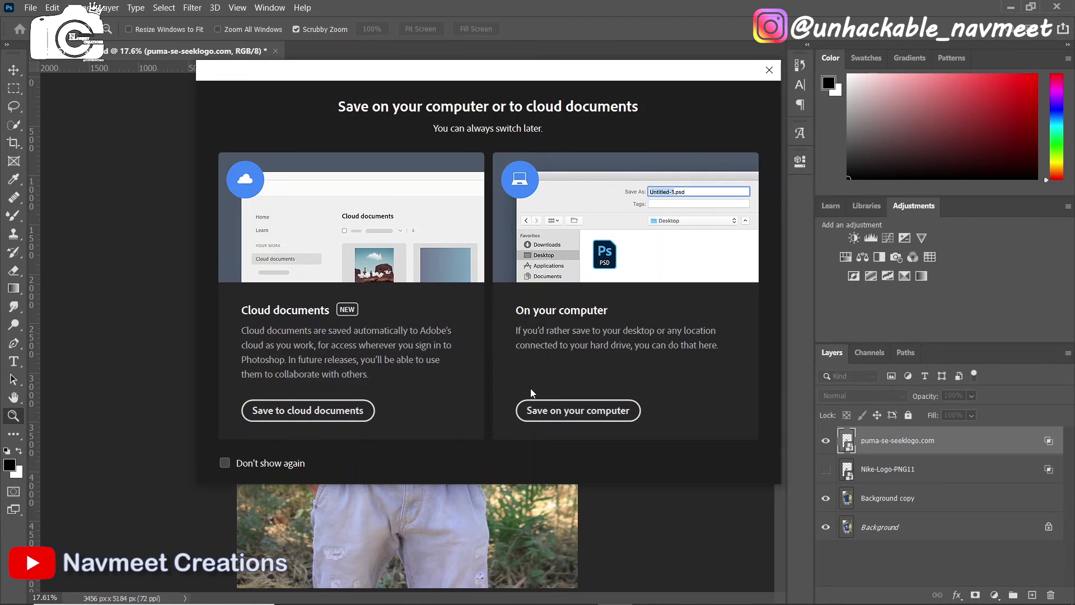
click(554, 404)
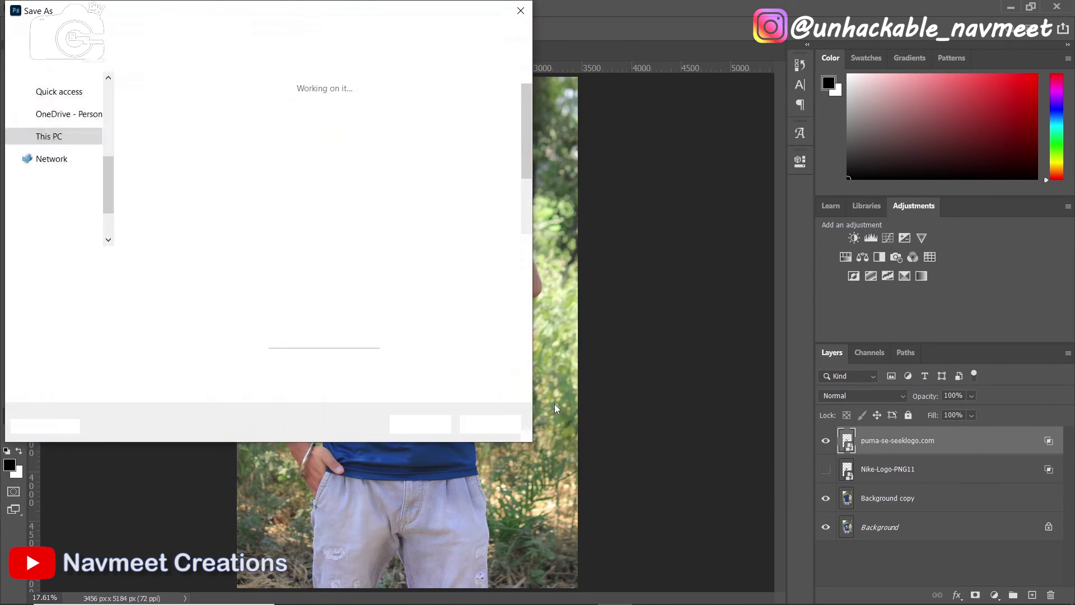
click(325, 278)
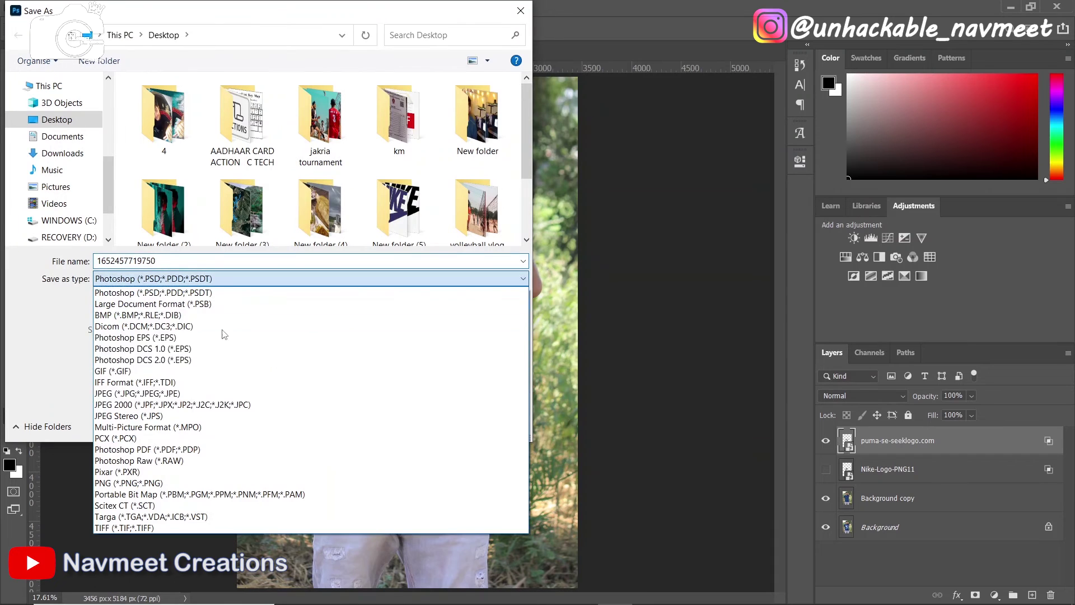
click(147, 394)
double_click(177, 259)
text(puma)
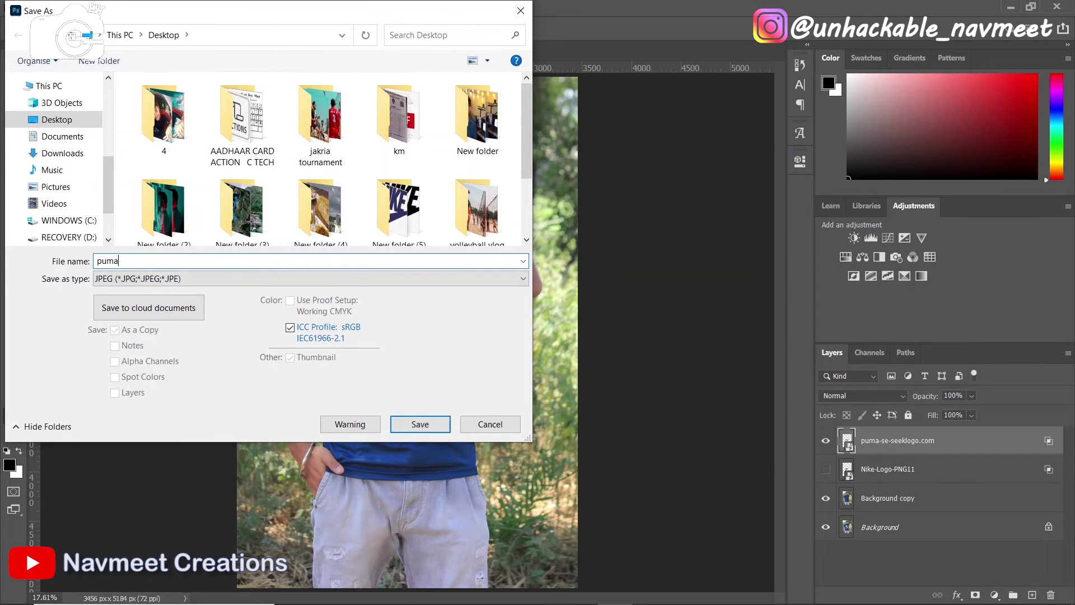
click(421, 424)
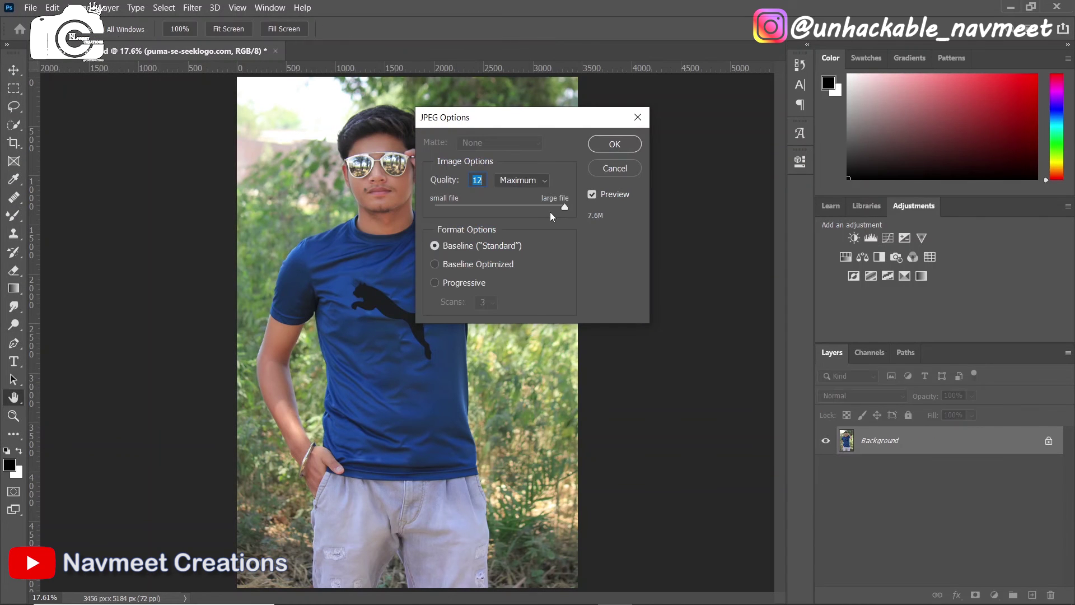
click(616, 143)
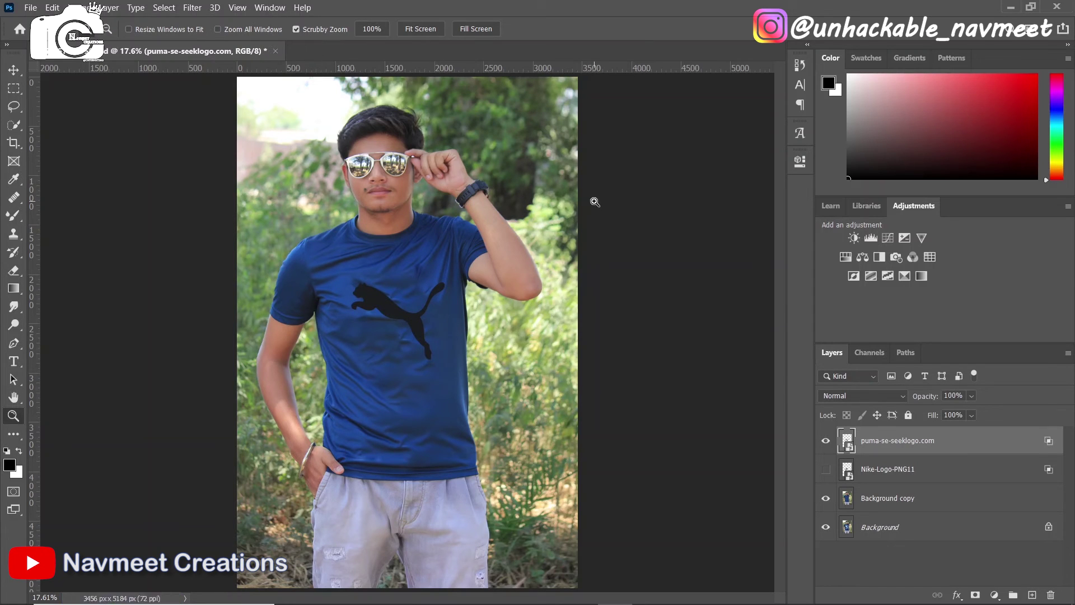
Step: Minimize Photoshop and OBS and close File Explorer to reveal the desktop
click(1010, 7)
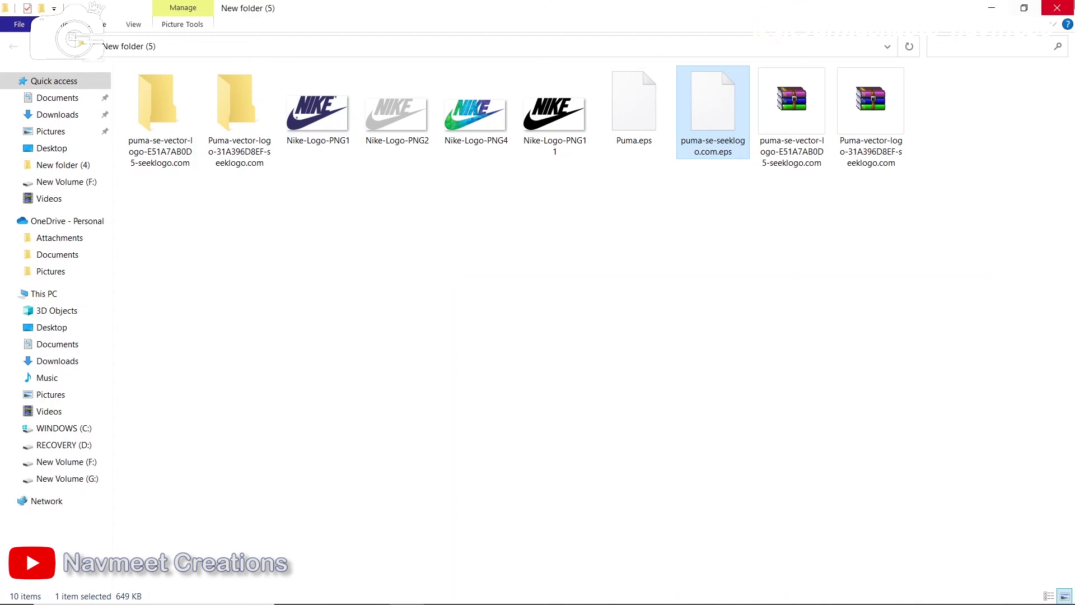
click(1056, 8)
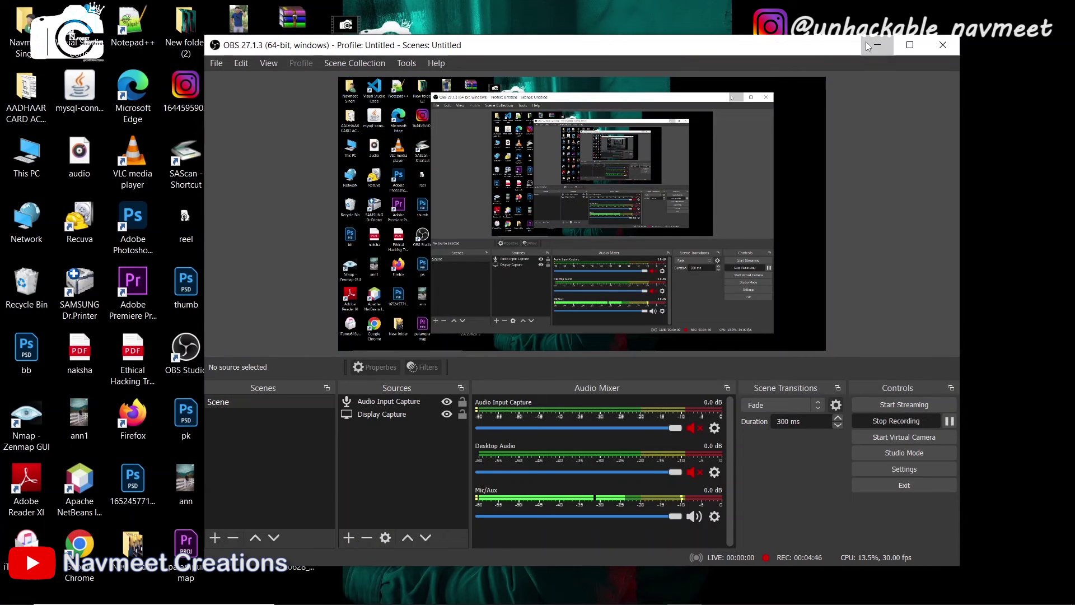
click(867, 46)
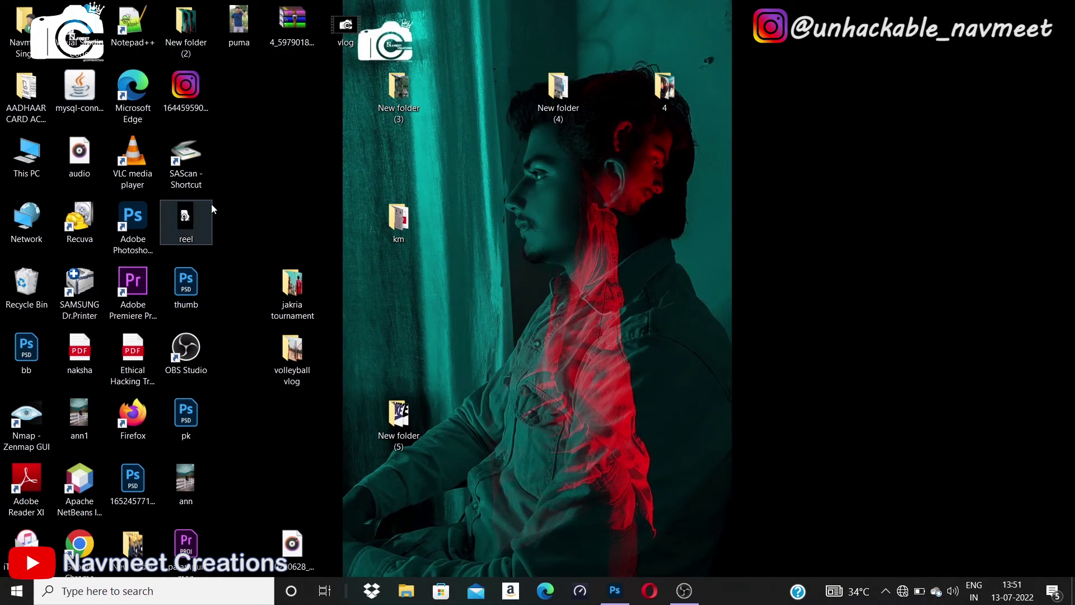
Step: Set puma as the desktop background and open it in the image viewer
right_click(243, 23)
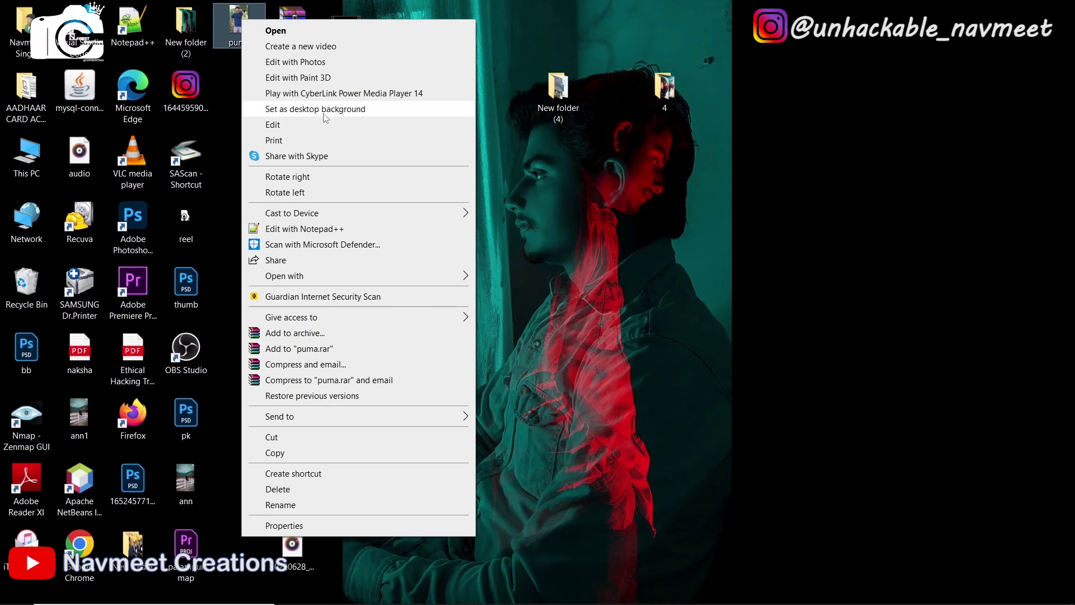
click(323, 109)
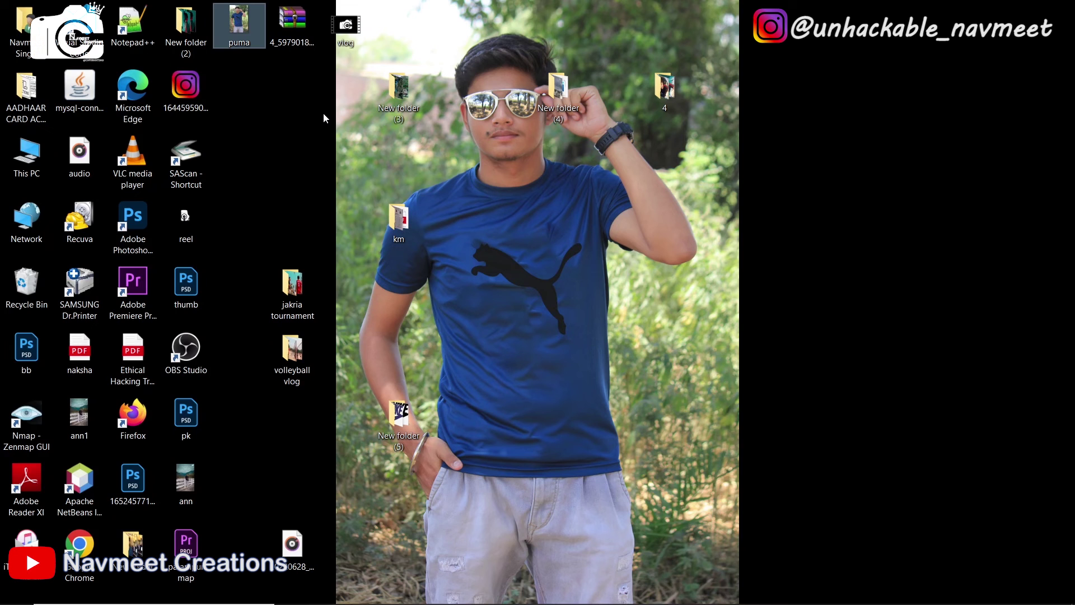
double_click(262, 31)
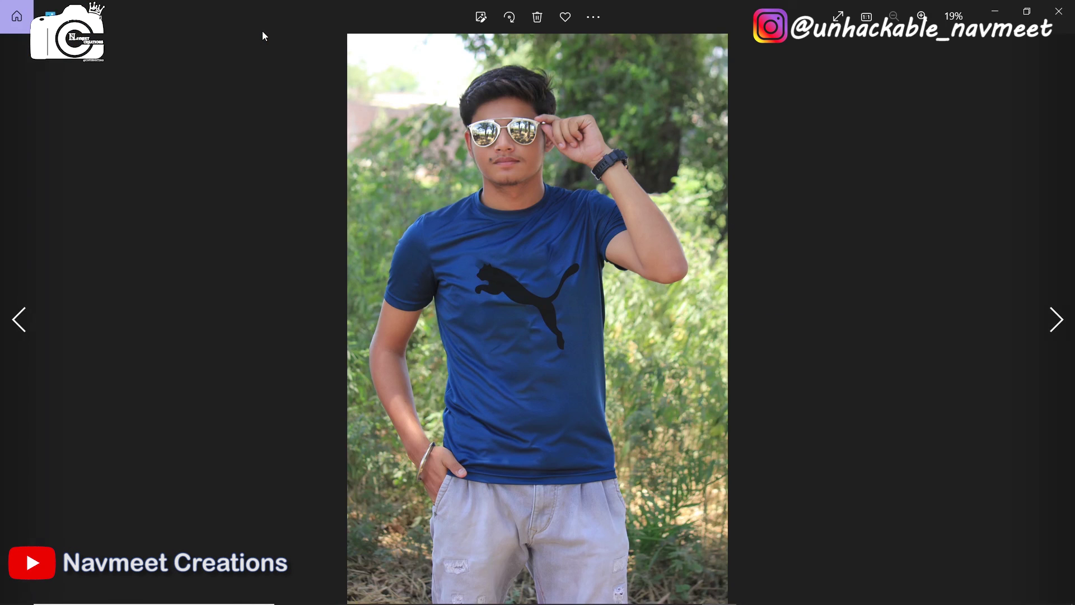
Step: Zoom in on the puma logo on the shirt, zoom back out, then close Windows Photos
scroll(515, 287, up, 2)
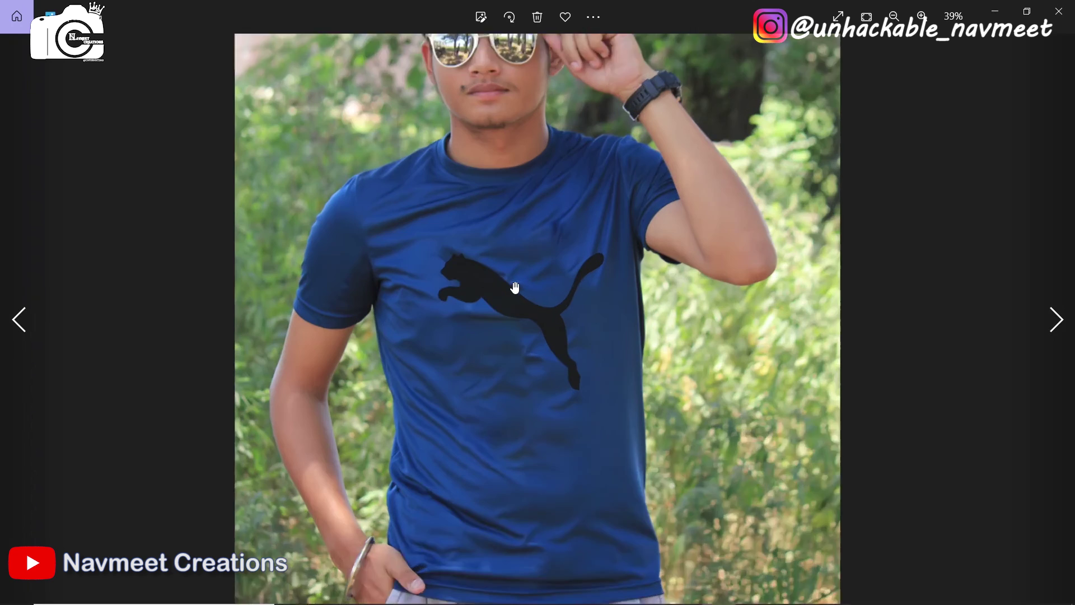
scroll(515, 287, up, 1)
scroll(515, 287, up, 2)
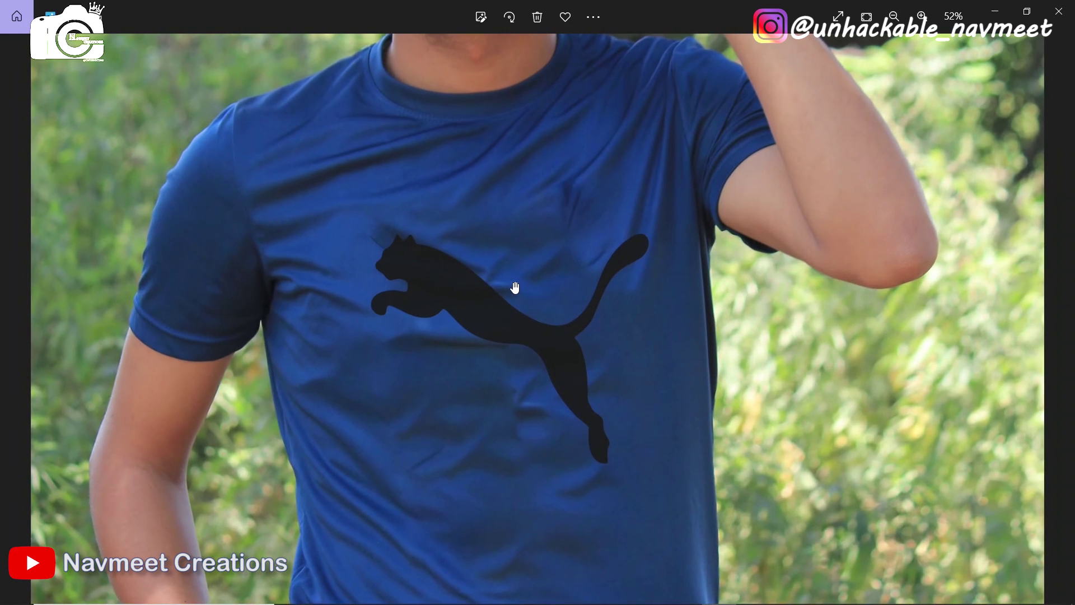
scroll(515, 286, down, 2)
scroll(515, 287, down, 3)
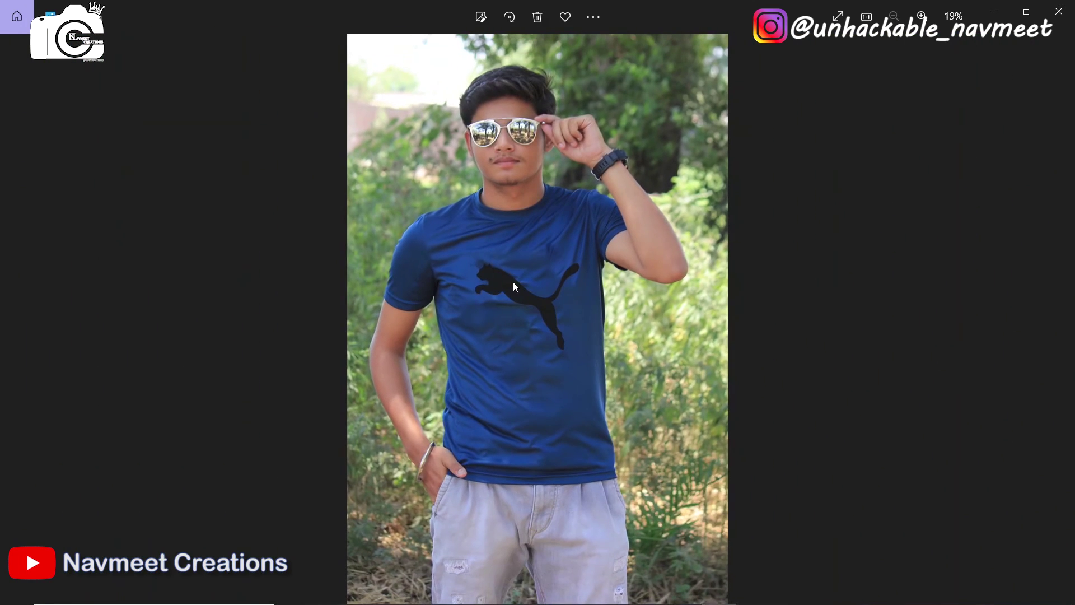
click(1059, 11)
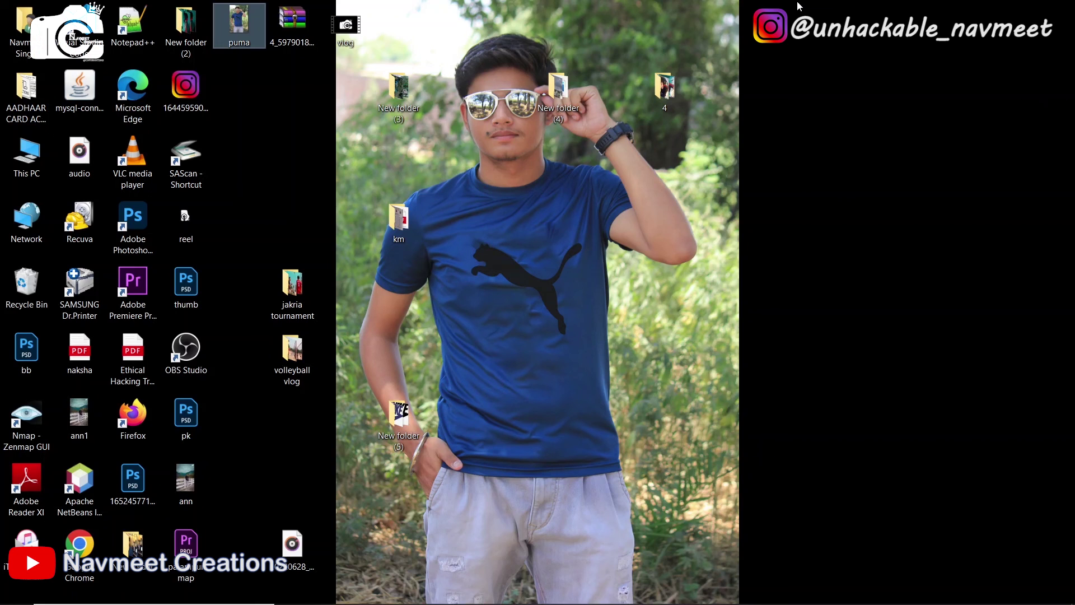
click(812, 18)
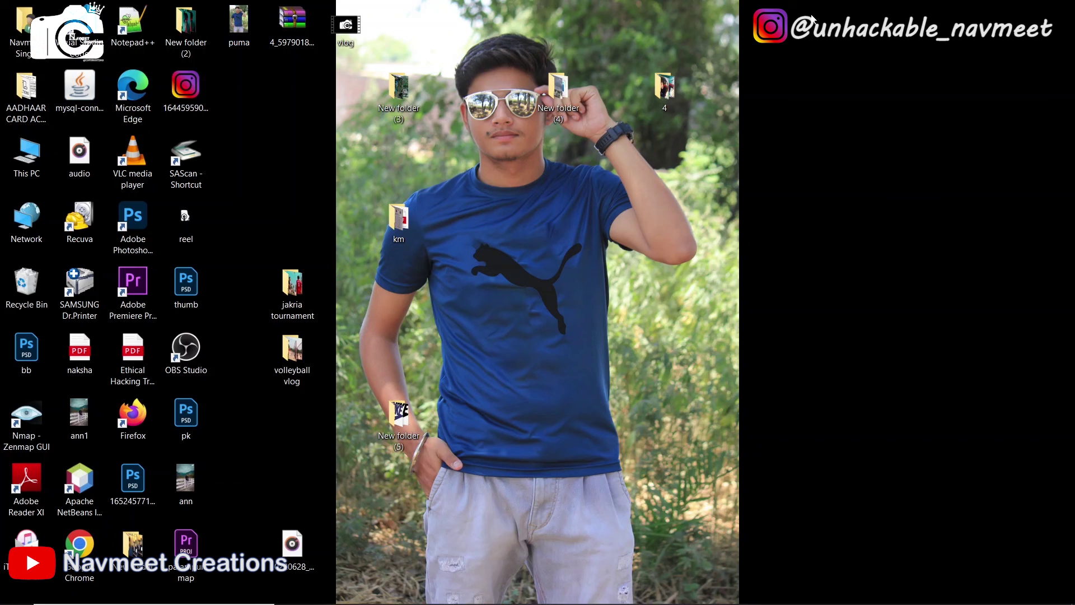